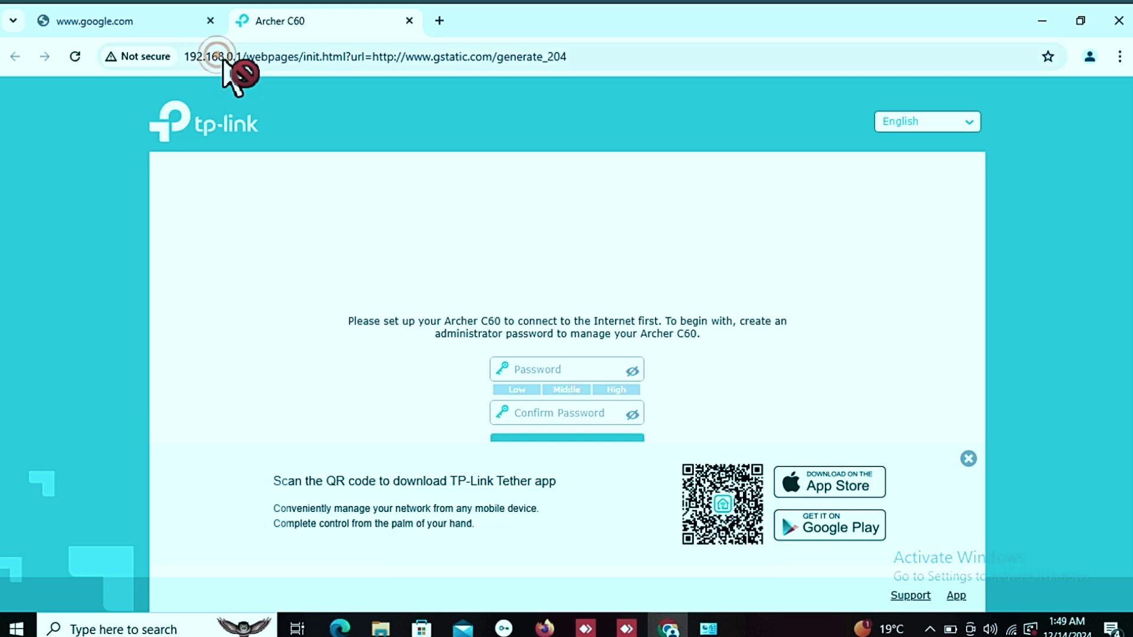
Step: Create the Archer C60 administrator password, enter it again in the confirmation field, and start the router setup
{"action": "left_click", "coordinate": [218, 56]}
{"action": "left_click", "coordinate": [219, 56]}
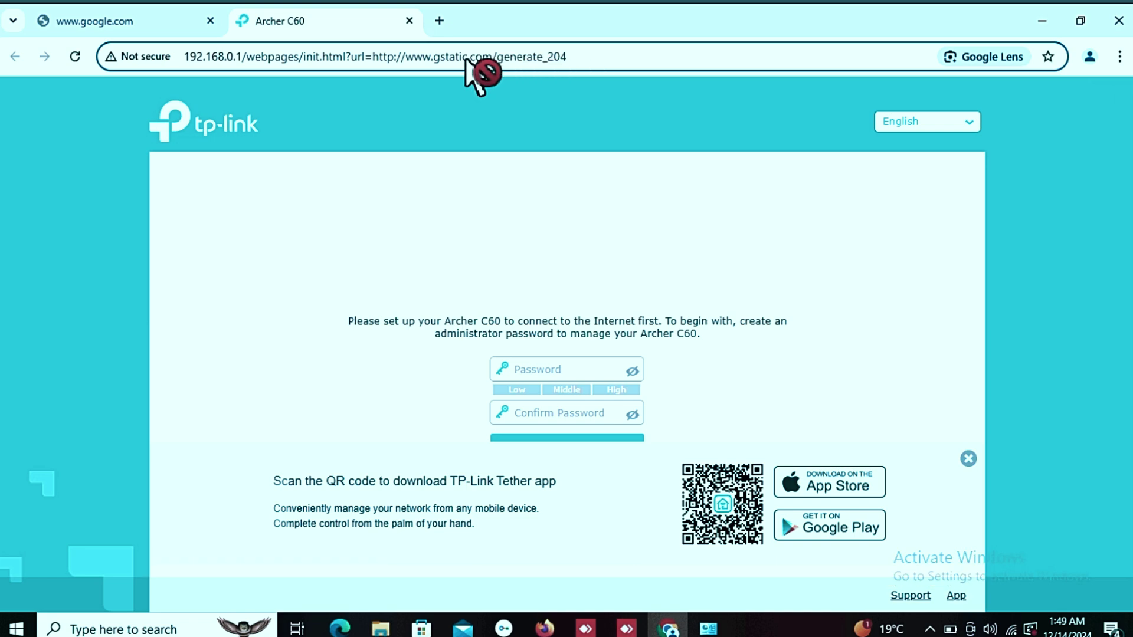
{"action": "left_click", "coordinate": [528, 370]}
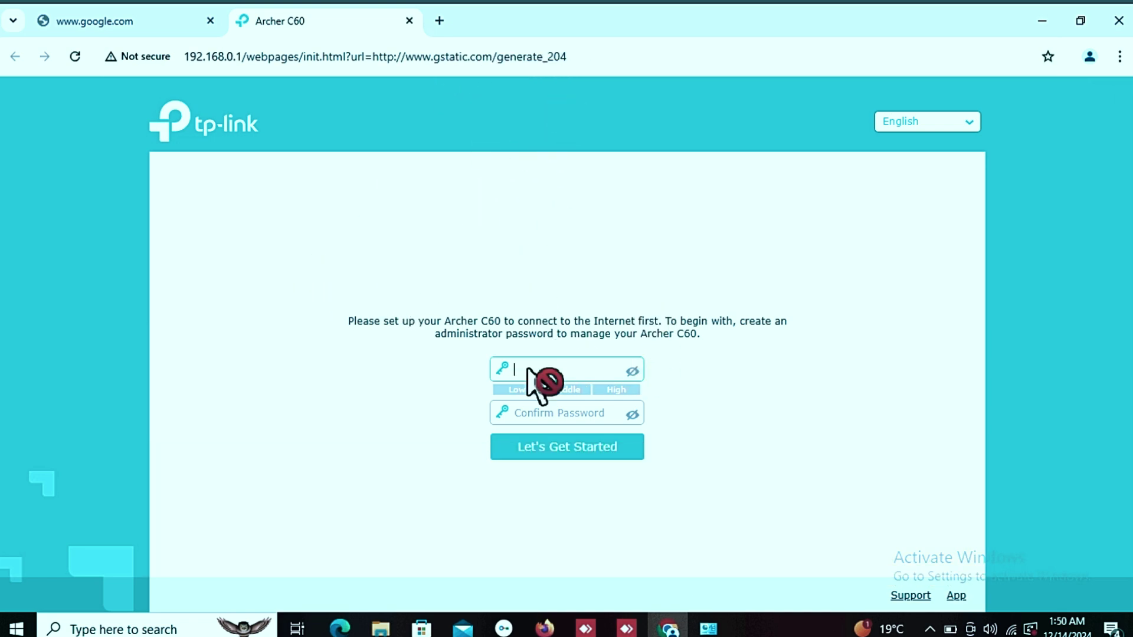
{"action": "type", "text": "ad"}
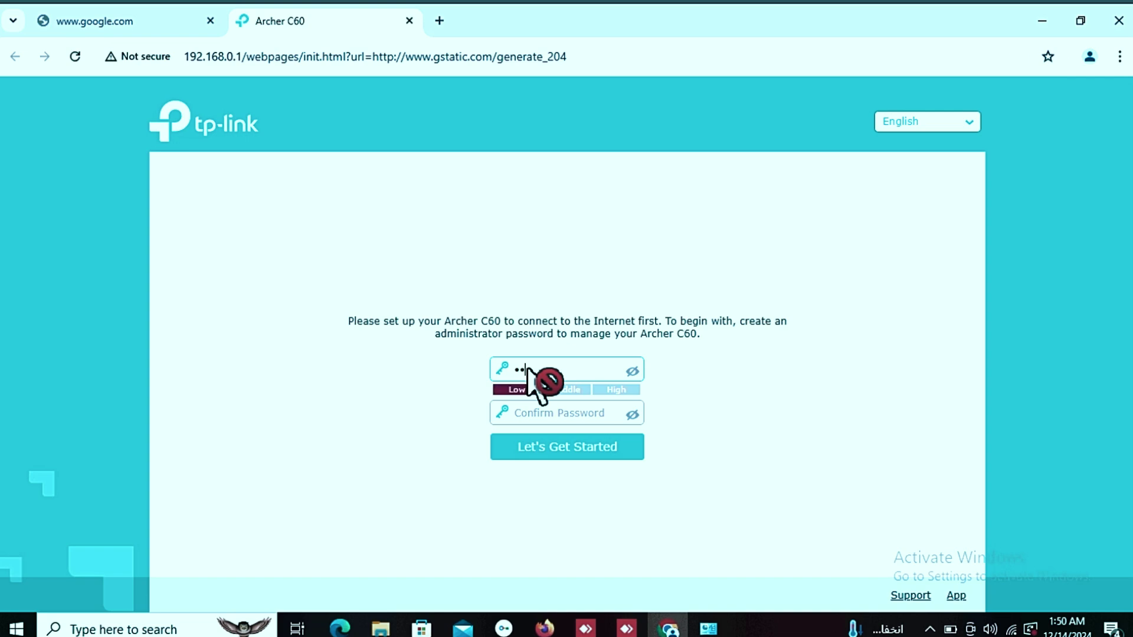
{"action": "type", "text": "•••••••••"}
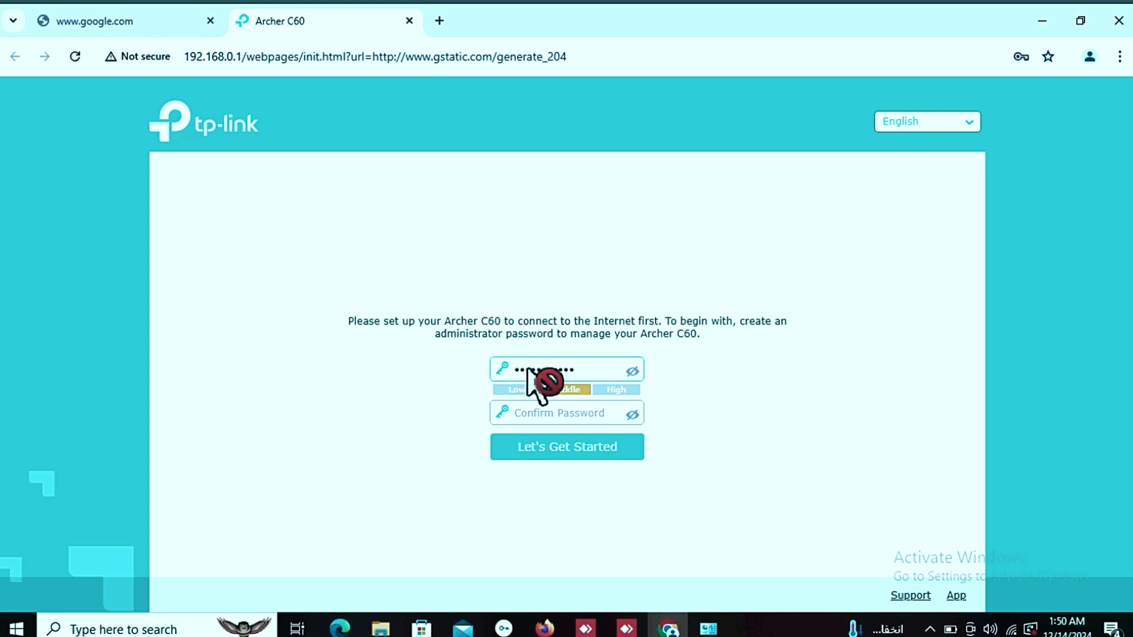
{"action": "left_click", "coordinate": [525, 416]}
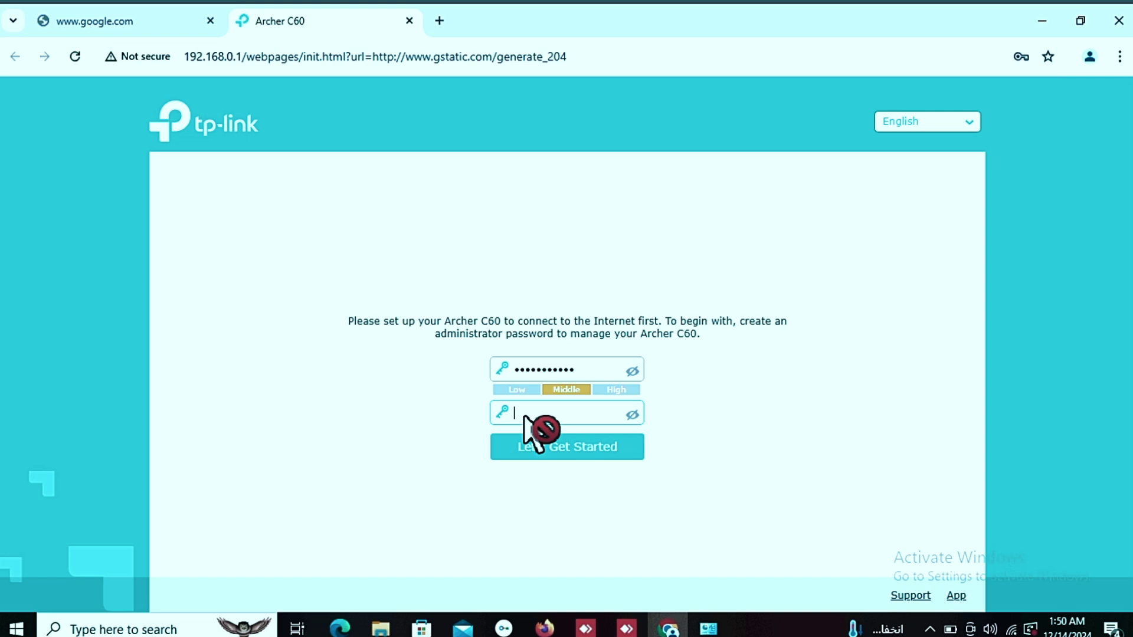
{"action": "type", "text": "a"}
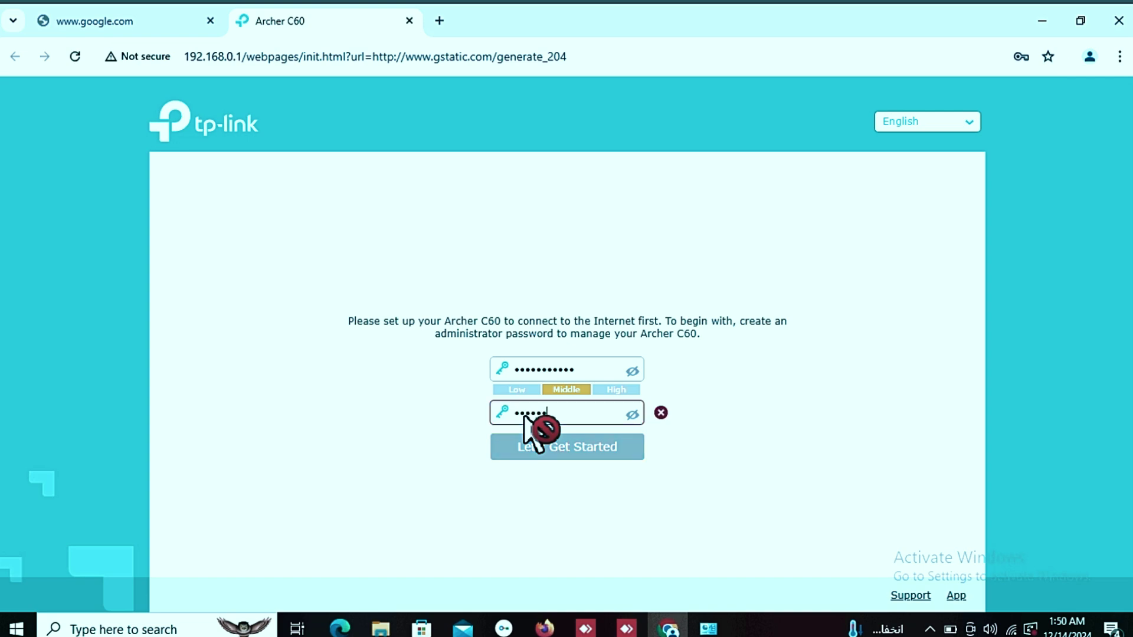
{"action": "type", "text": "••••••••••"}
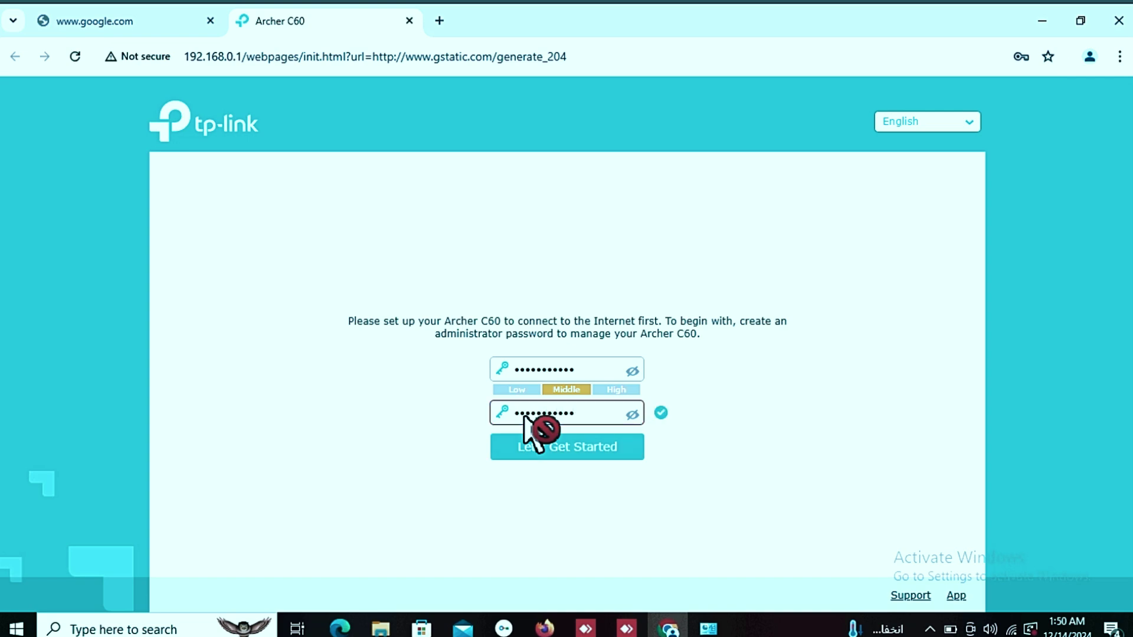
{"action": "left_click", "coordinate": [558, 452]}
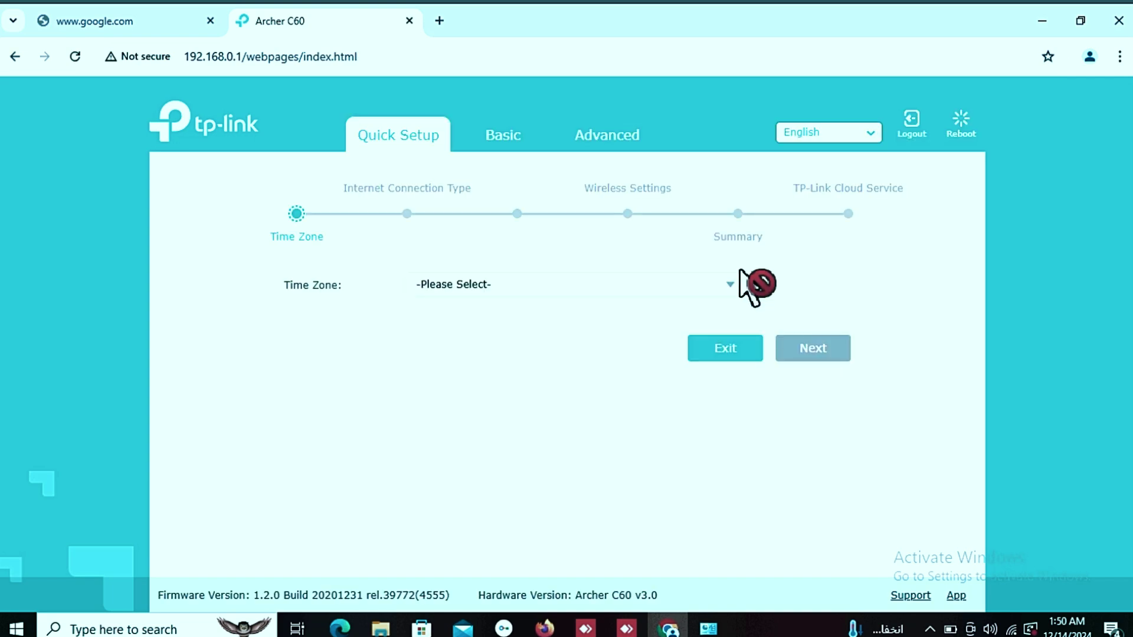
Step: Switch the router's operation mode from the advanced settings to Access Point and accept the reboot
{"action": "left_click", "coordinate": [621, 139]}
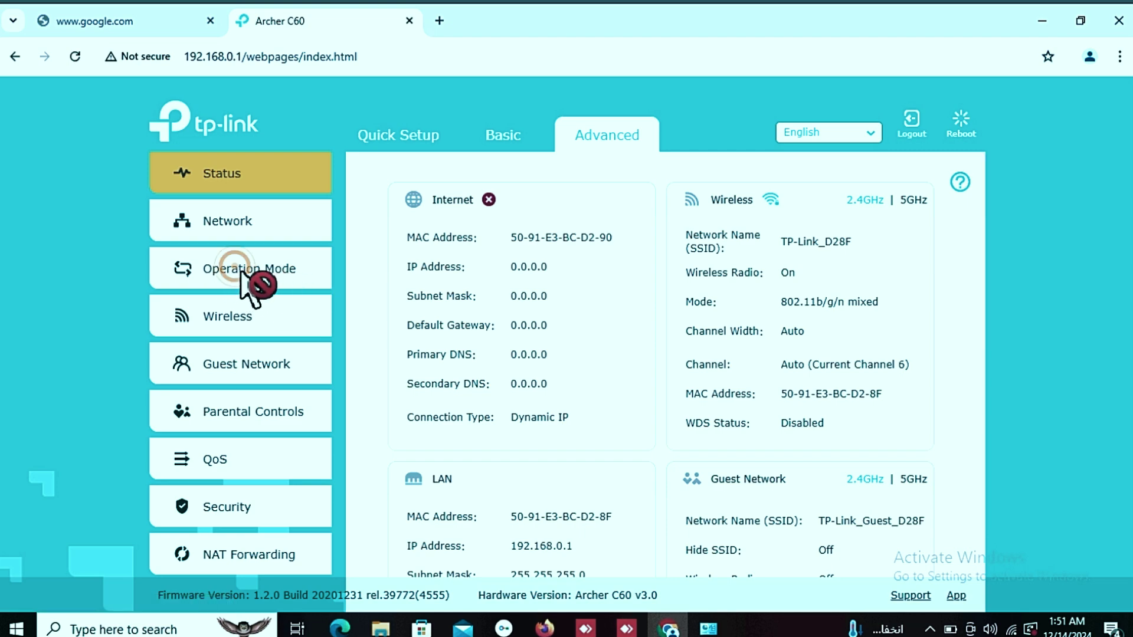
{"action": "left_click", "coordinate": [206, 271]}
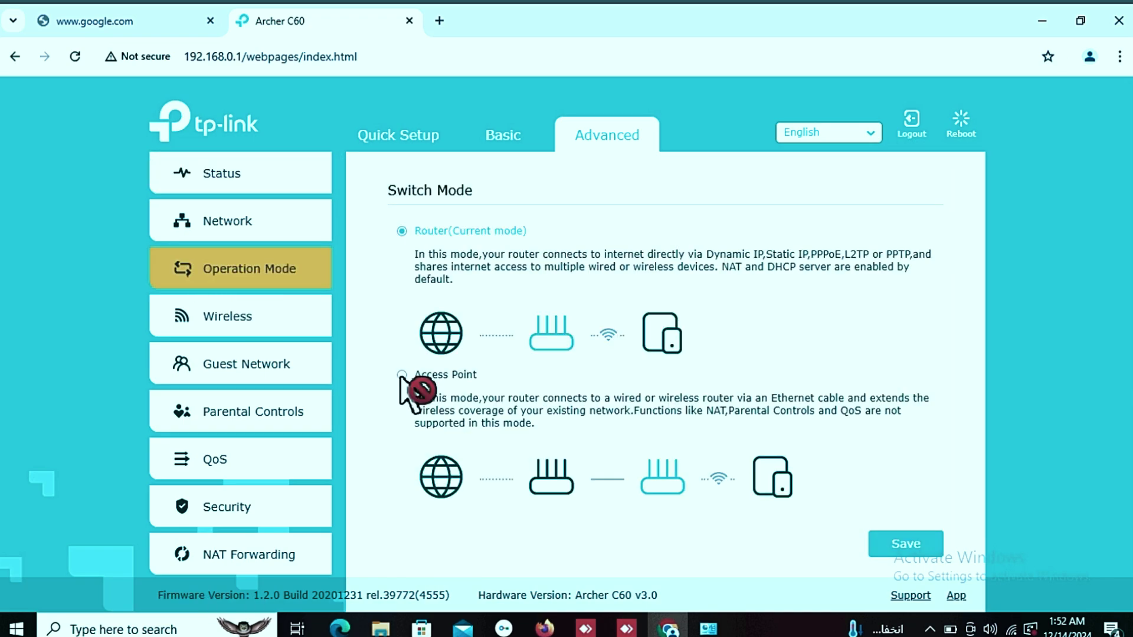
{"action": "left_click", "coordinate": [431, 380]}
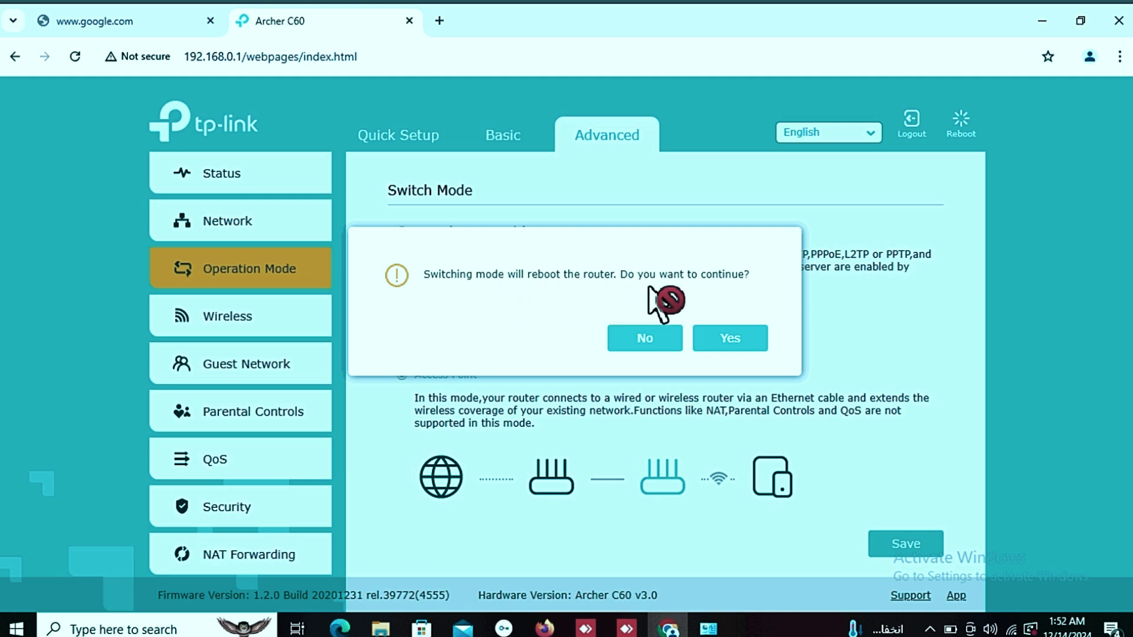
{"action": "left_click", "coordinate": [756, 336]}
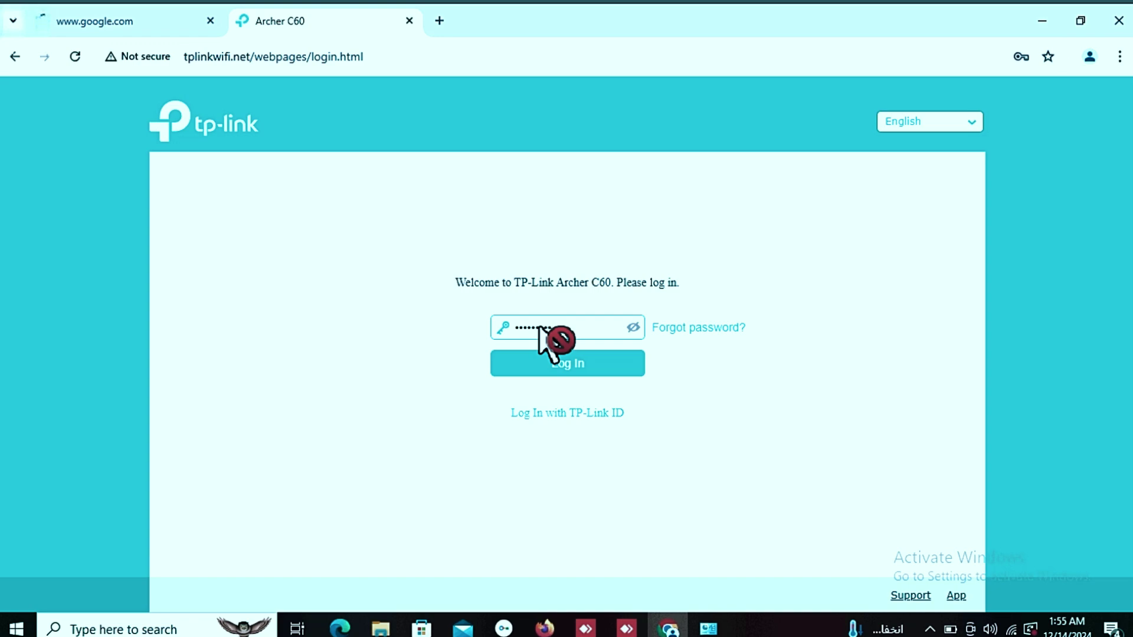
Step: Enter the administrator password and log in to the router's management page
{"action": "type", "text": "••"}
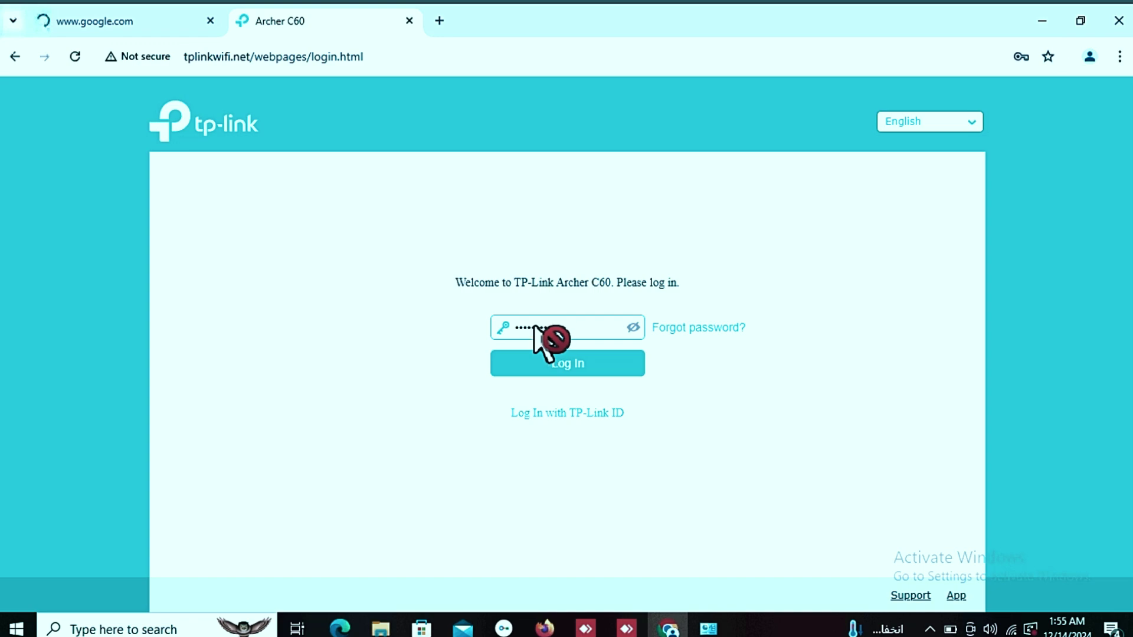
{"action": "left_click", "coordinate": [569, 363]}
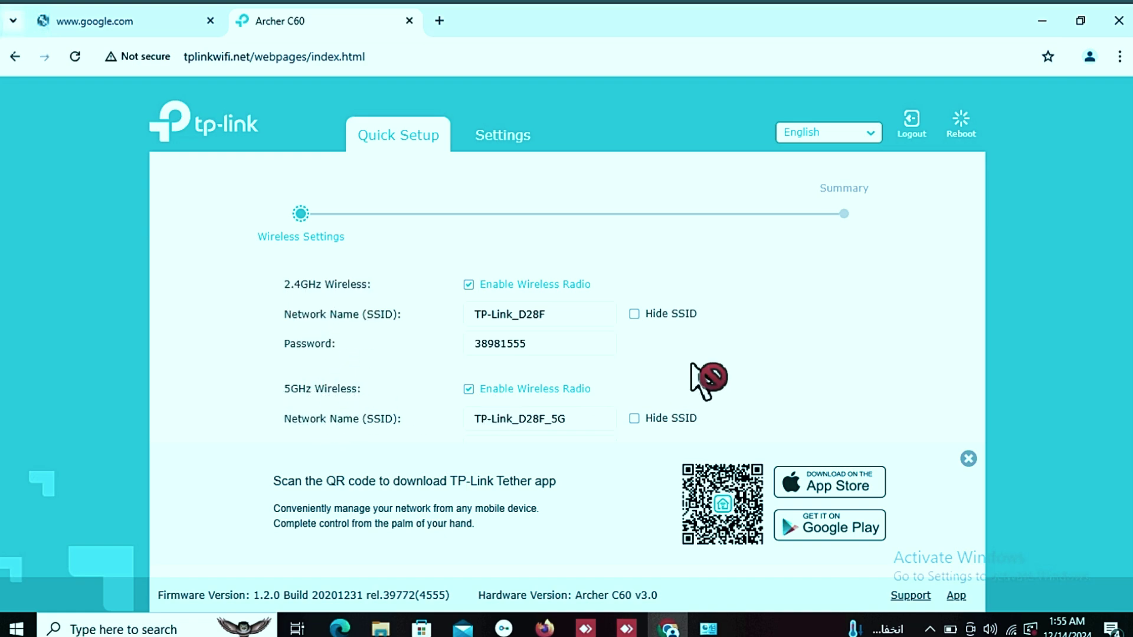
Step: Replace the 2.4GHz wireless network name with the owner's personalised Wi-Fi name
{"action": "left_click", "coordinate": [554, 309]}
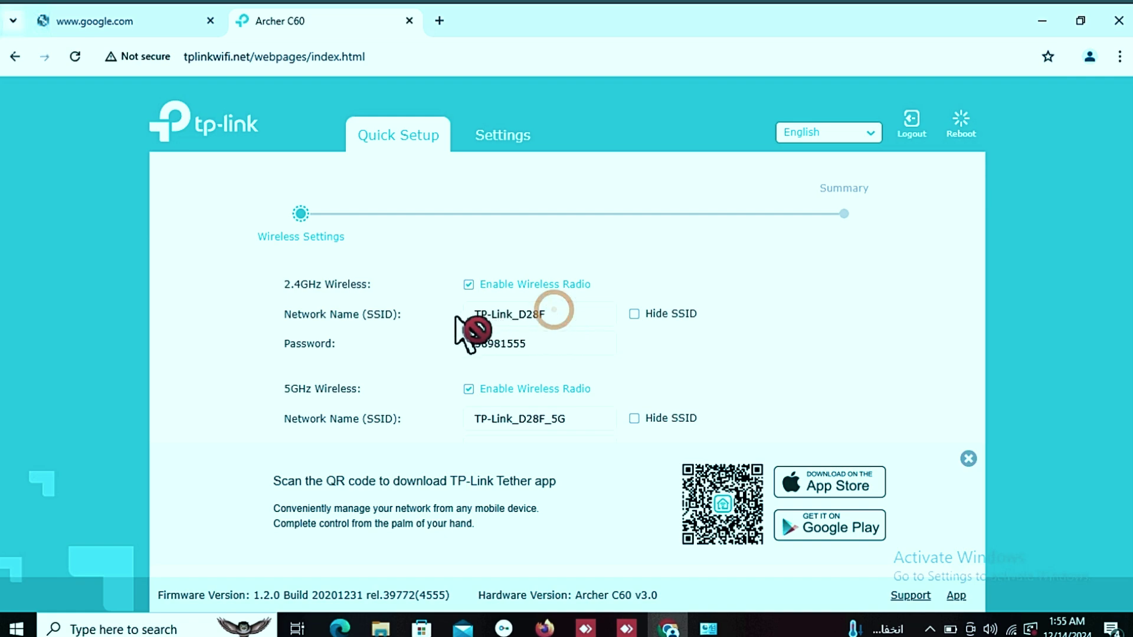
{"action": "triple_click", "coordinate": [562, 323]}
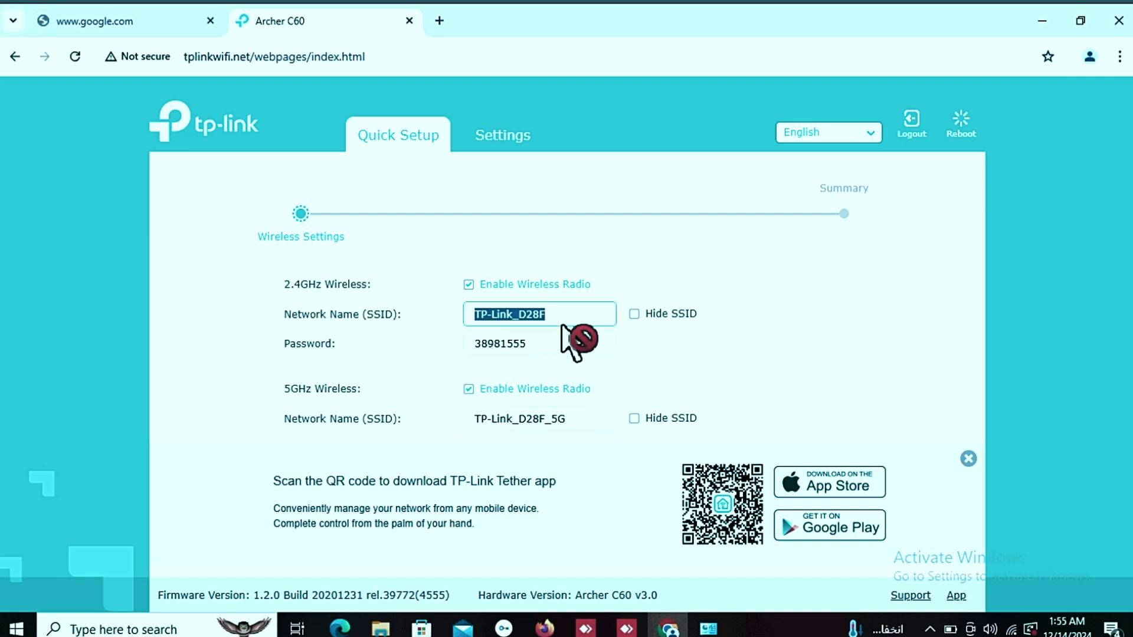
{"action": "type", "text": "Billal-WiFi"}
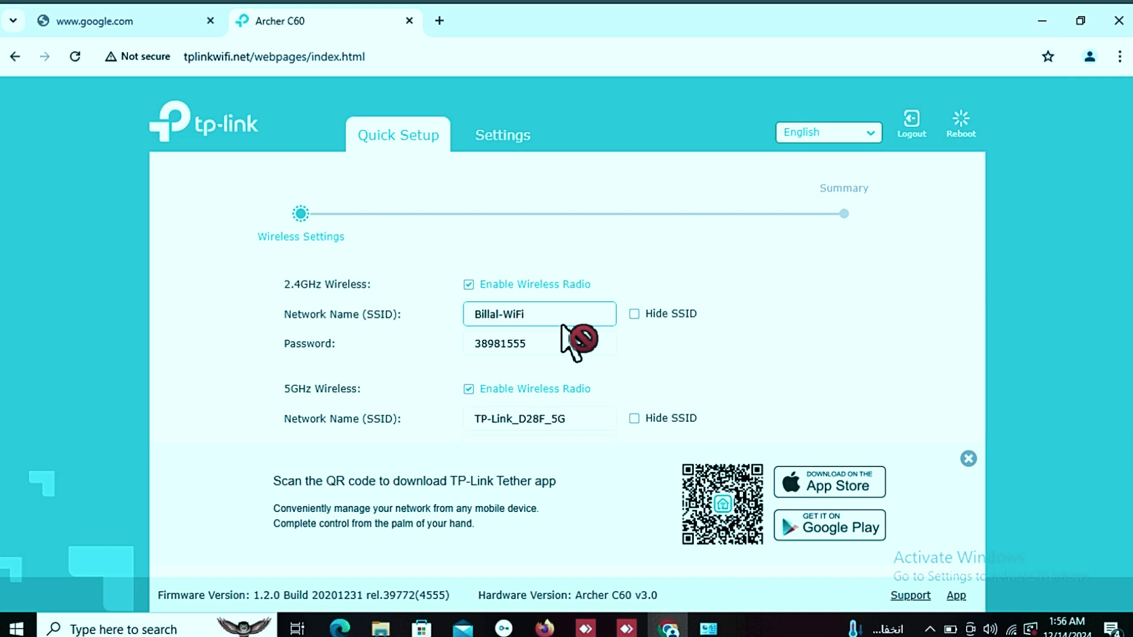
Step: Copy the 2.4GHz network name into the 5GHz network name and save the quick setup settings
{"action": "key", "text": "ctrl+a"}
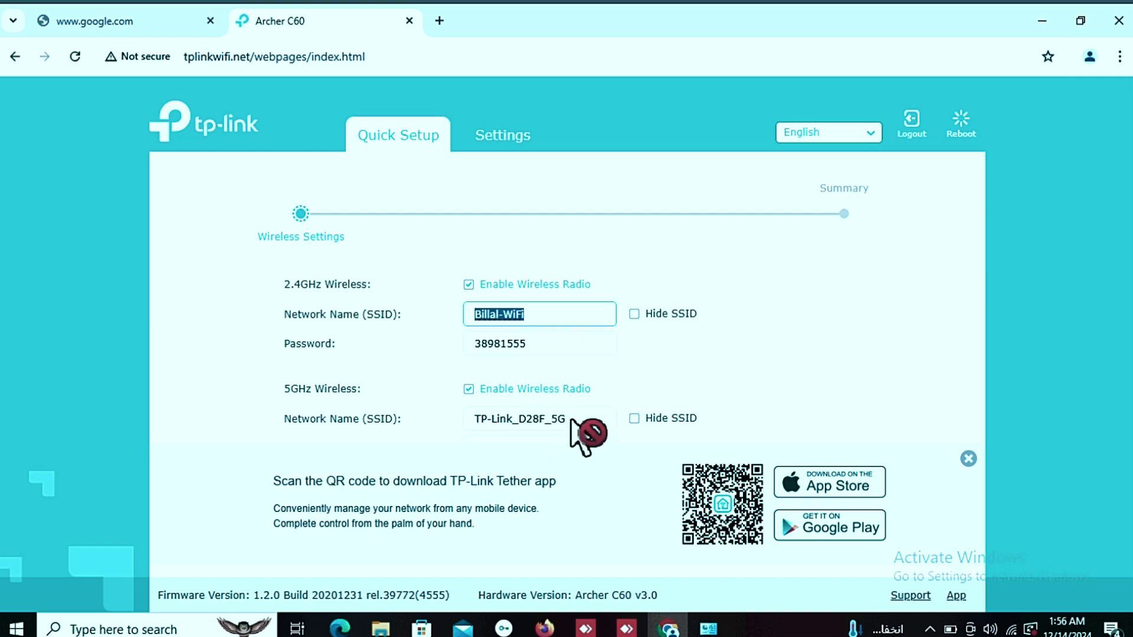
{"action": "key", "text": "ctrl+c"}
{"action": "left_click", "coordinate": [572, 421]}
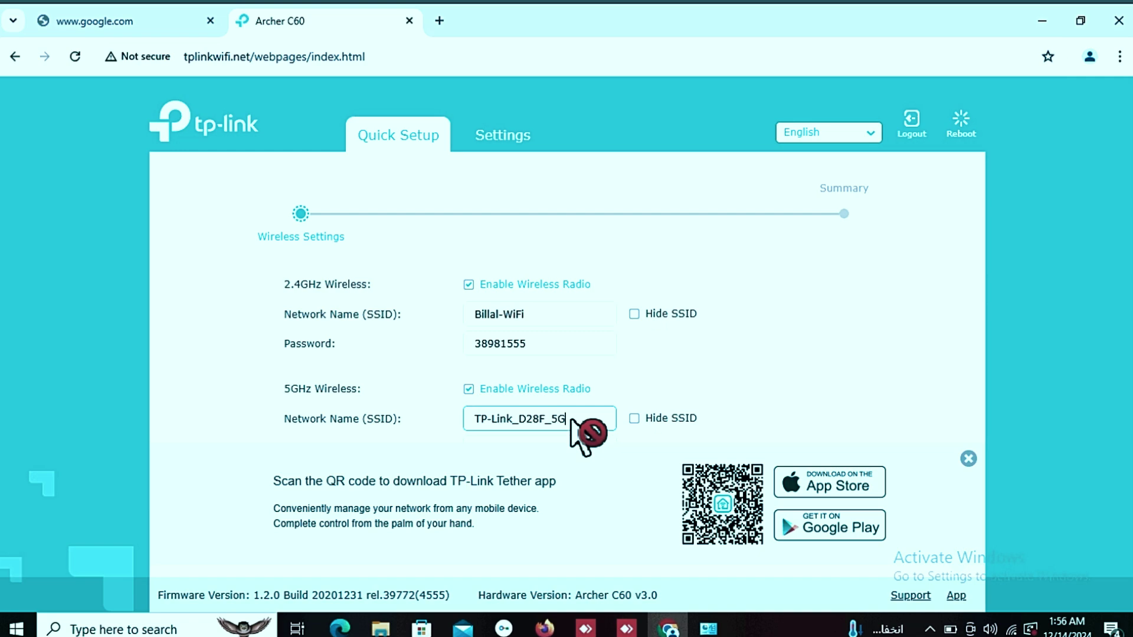
{"action": "key", "text": "ctrl+a"}
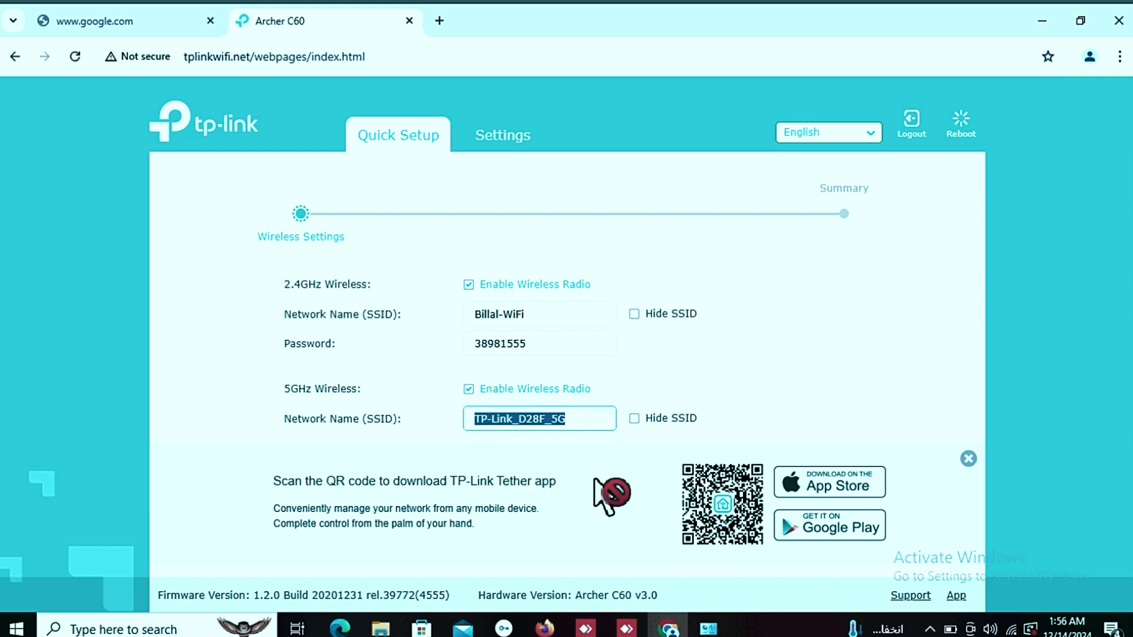
{"action": "key", "text": "ctrl+v"}
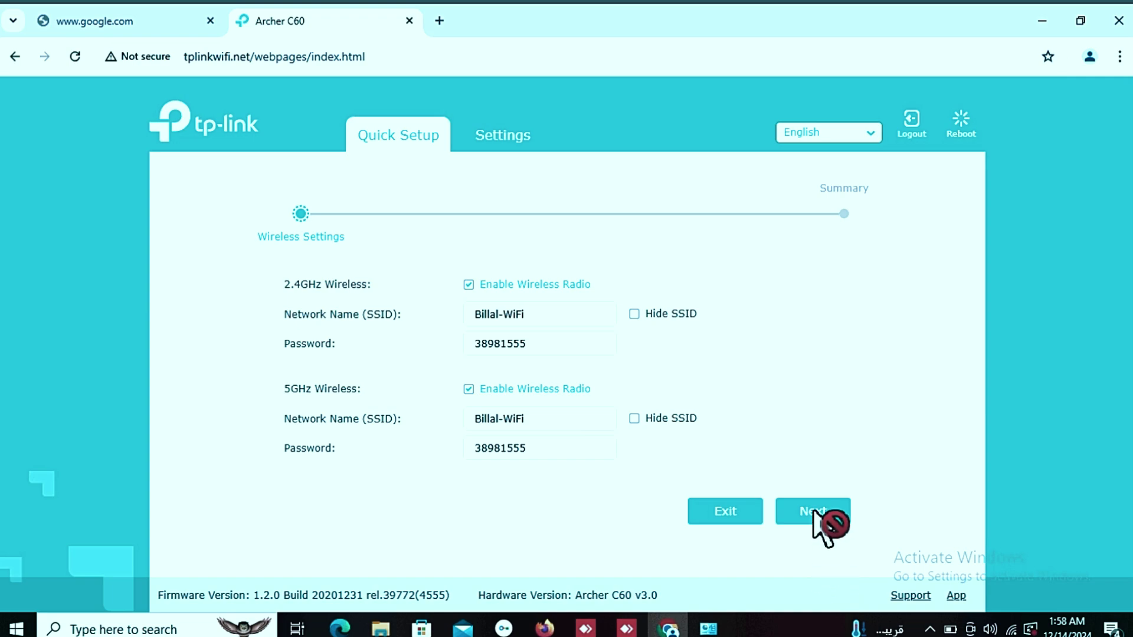
{"action": "left_click", "coordinate": [814, 512]}
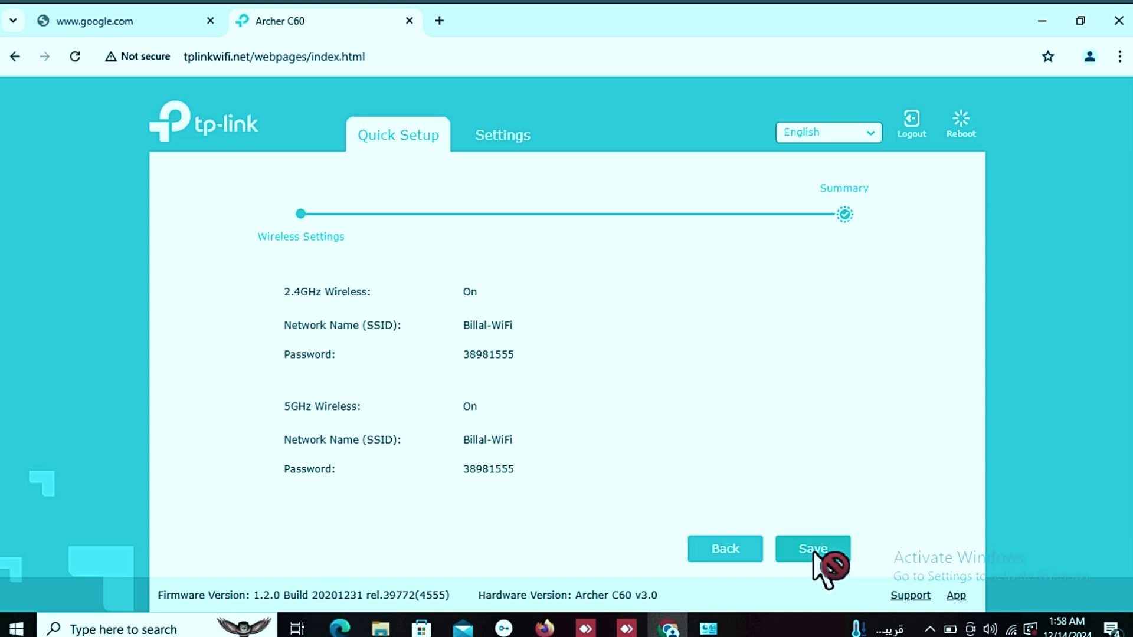
{"action": "left_click", "coordinate": [808, 547]}
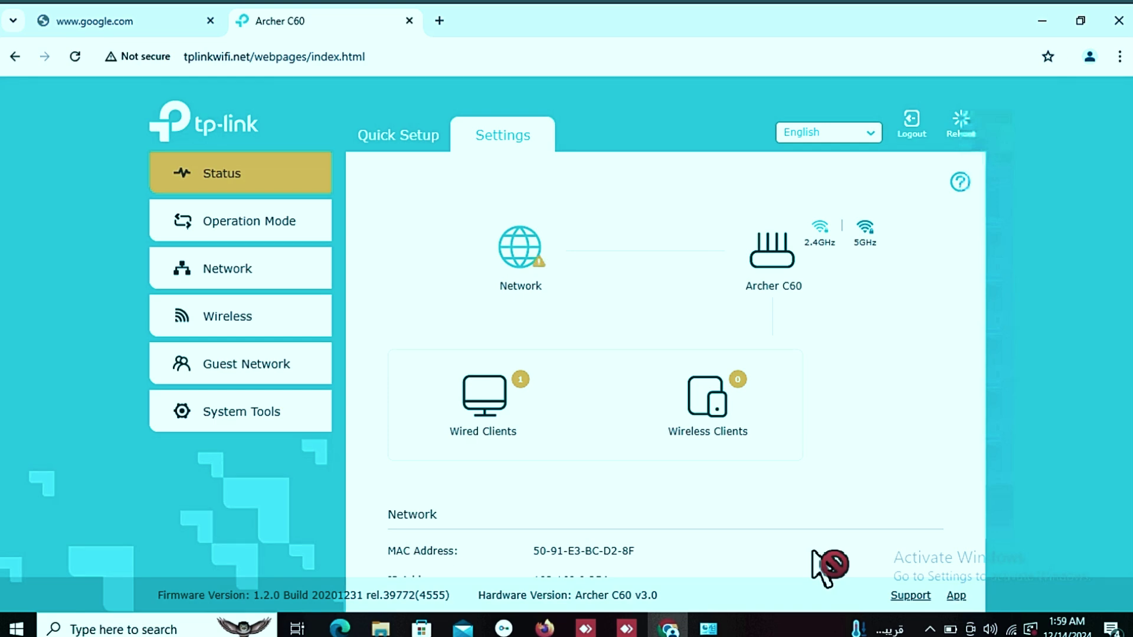
Step: Set the 2.4GHz network's security to No Security in the wireless settings and save the change
{"action": "left_click", "coordinate": [227, 318]}
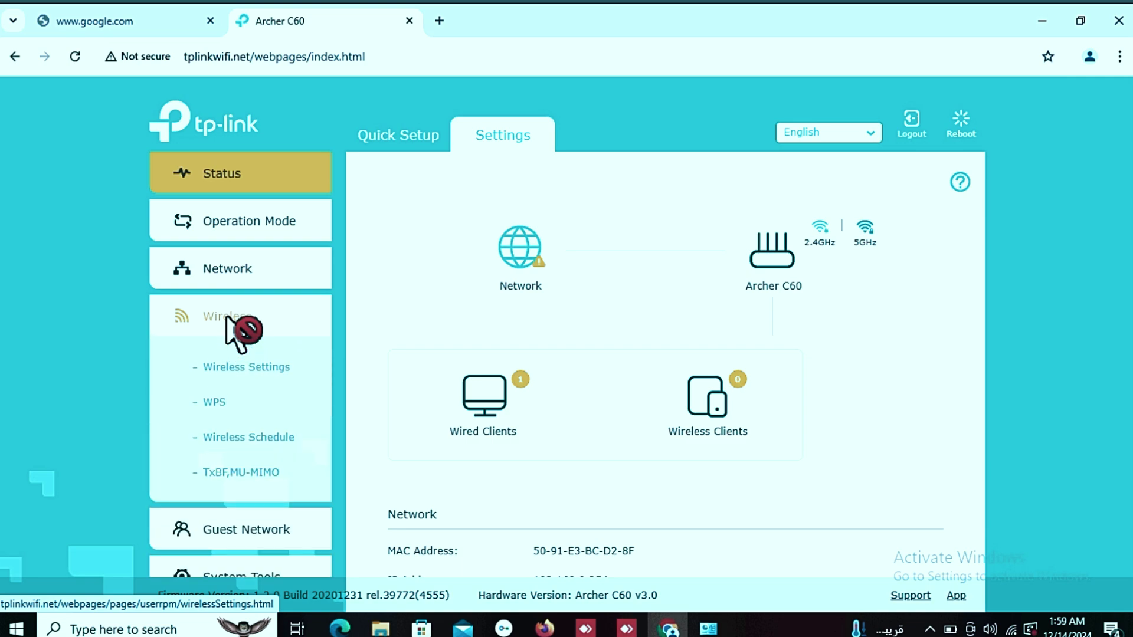
{"action": "left_click", "coordinate": [233, 371]}
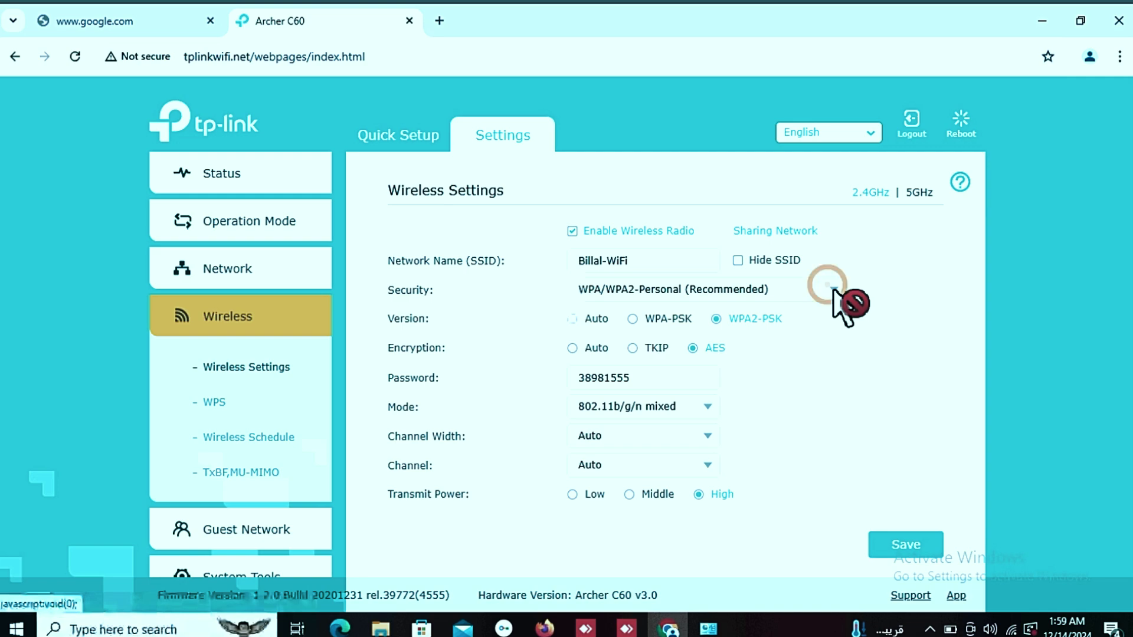
{"action": "left_click", "coordinate": [835, 290]}
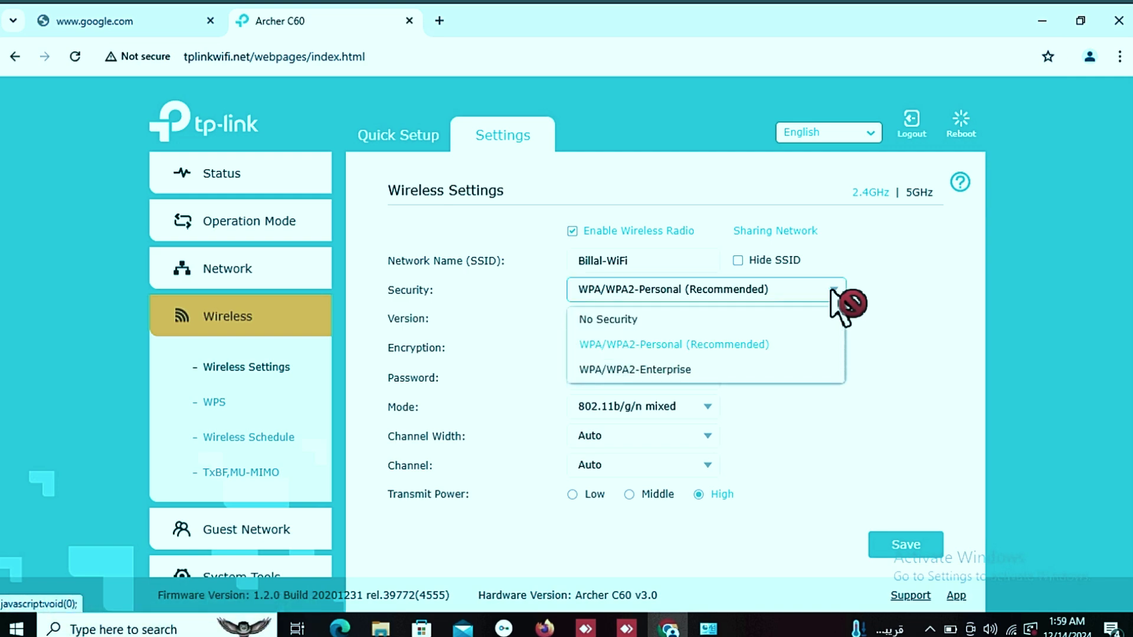
{"action": "left_click", "coordinate": [615, 319]}
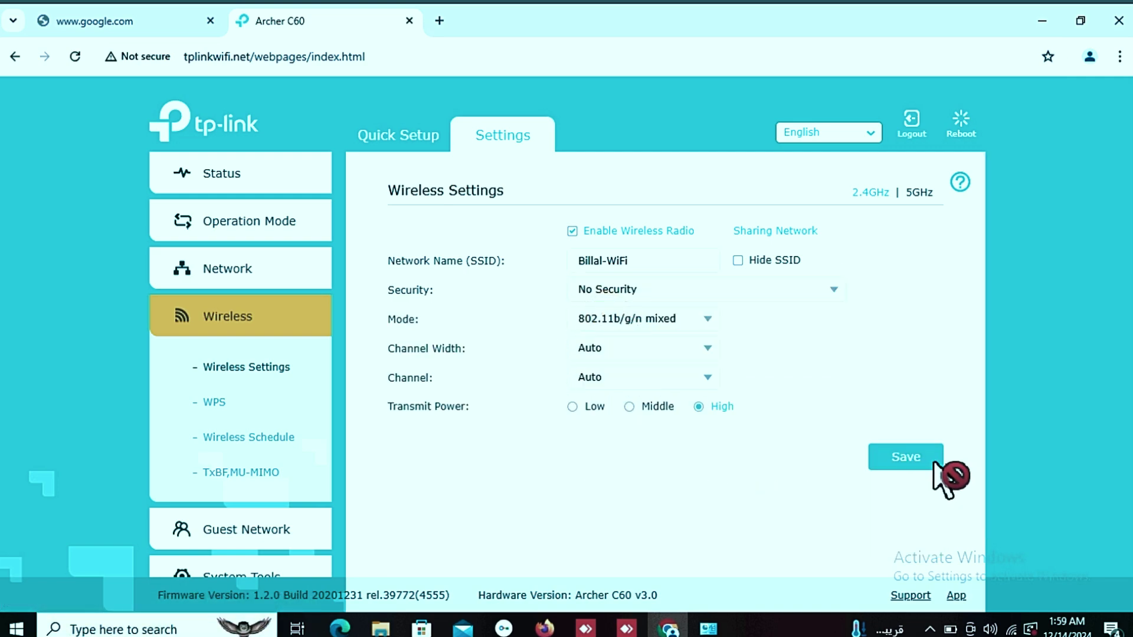
{"action": "left_click", "coordinate": [913, 457]}
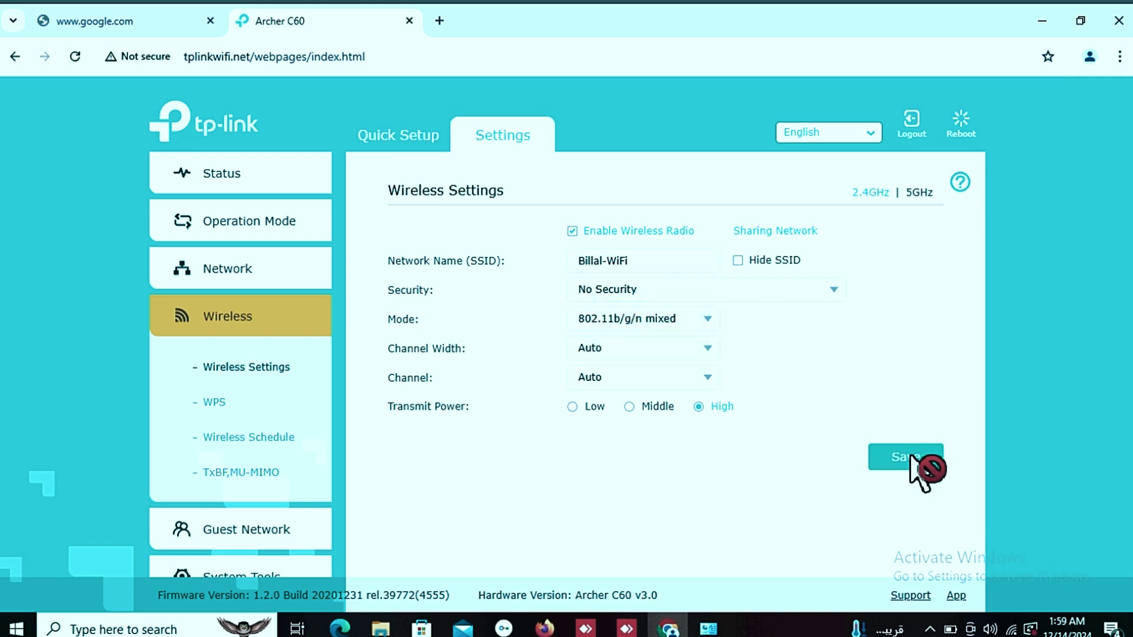
Step: Set the 5GHz network's security to No Security and save the change
{"action": "left_click", "coordinate": [920, 192]}
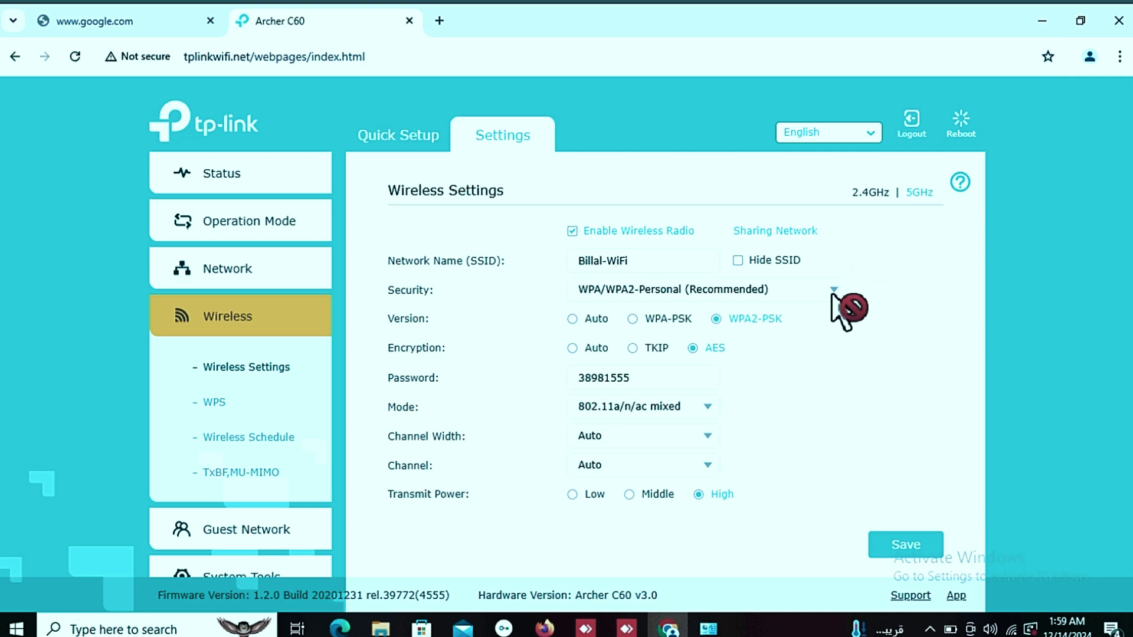
{"action": "left_click", "coordinate": [835, 293]}
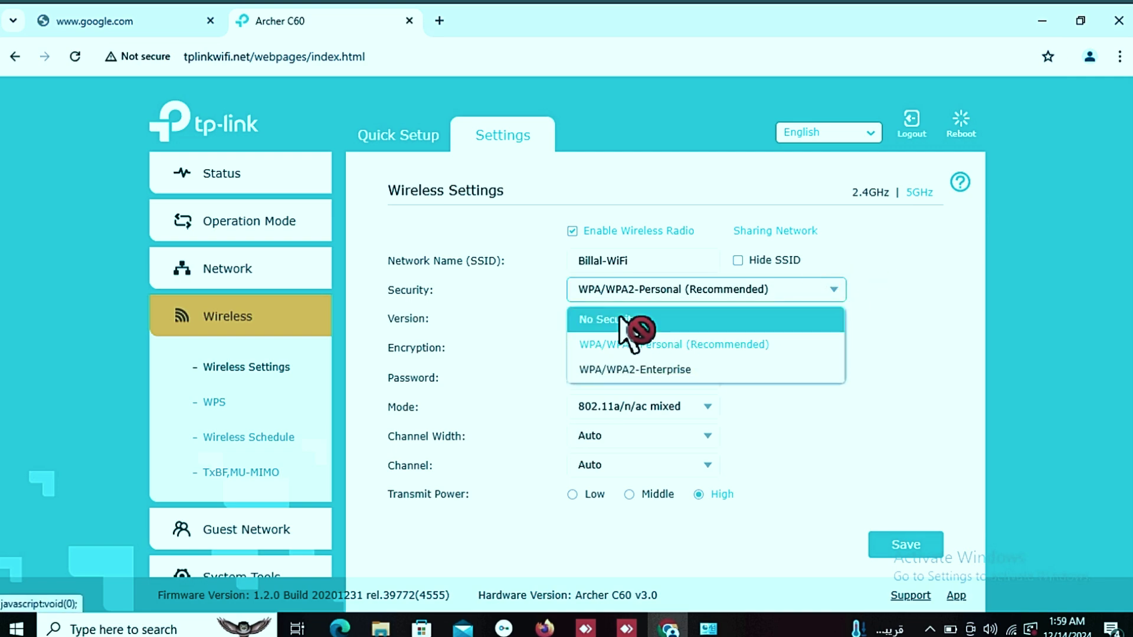
{"action": "left_click", "coordinate": [621, 319]}
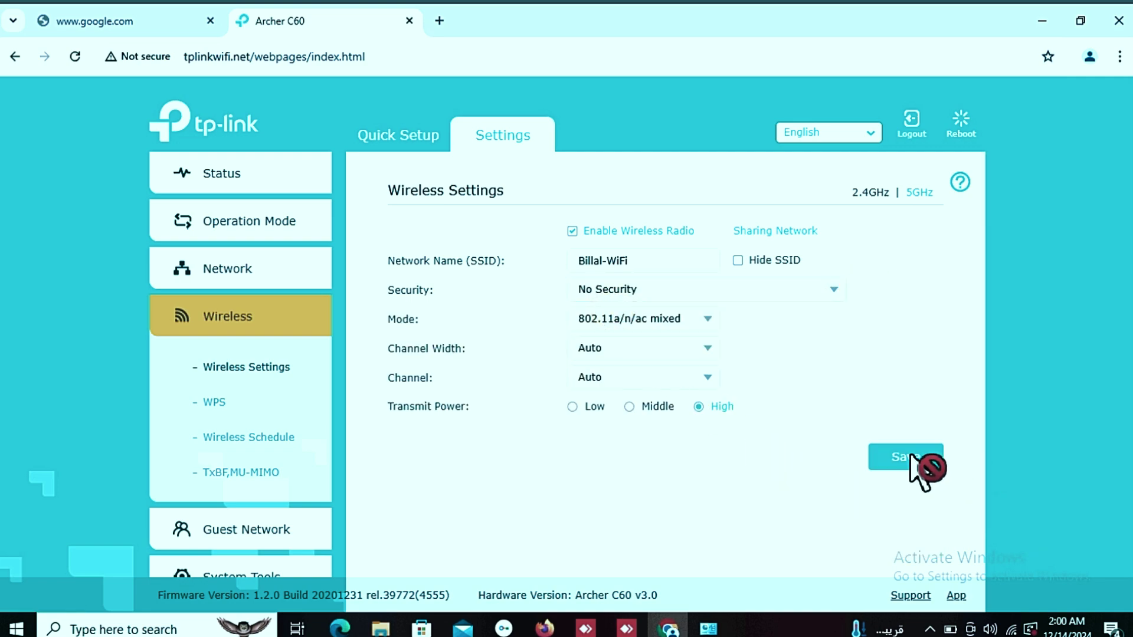
{"action": "left_click", "coordinate": [911, 456]}
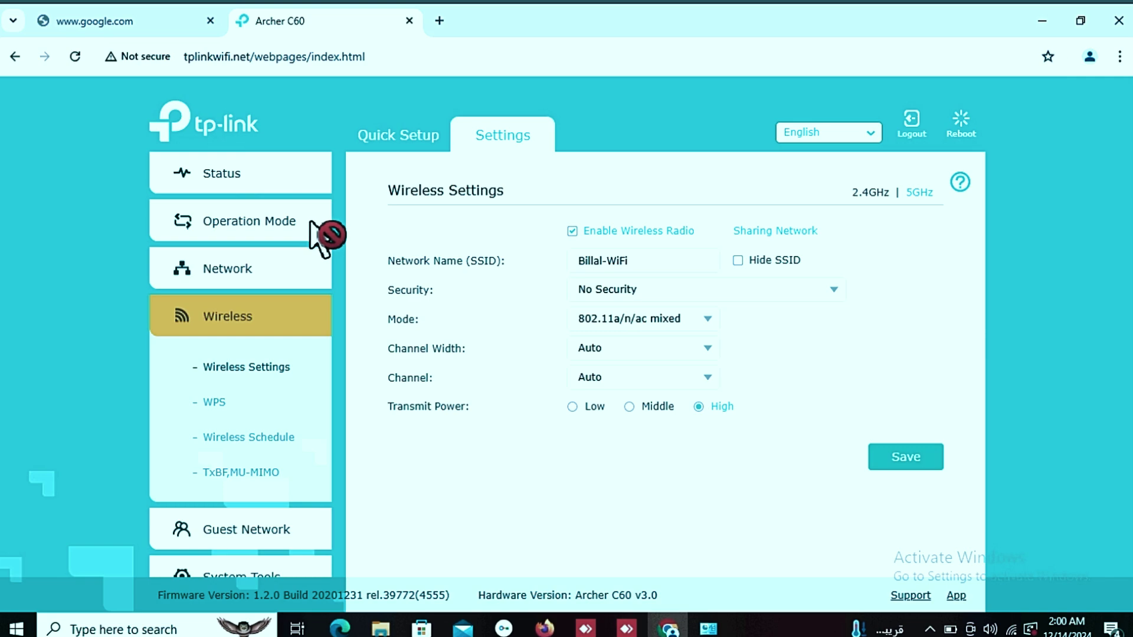
Step: Check the network details on the Status page and log out of the router's management interface
{"action": "left_click", "coordinate": [212, 176]}
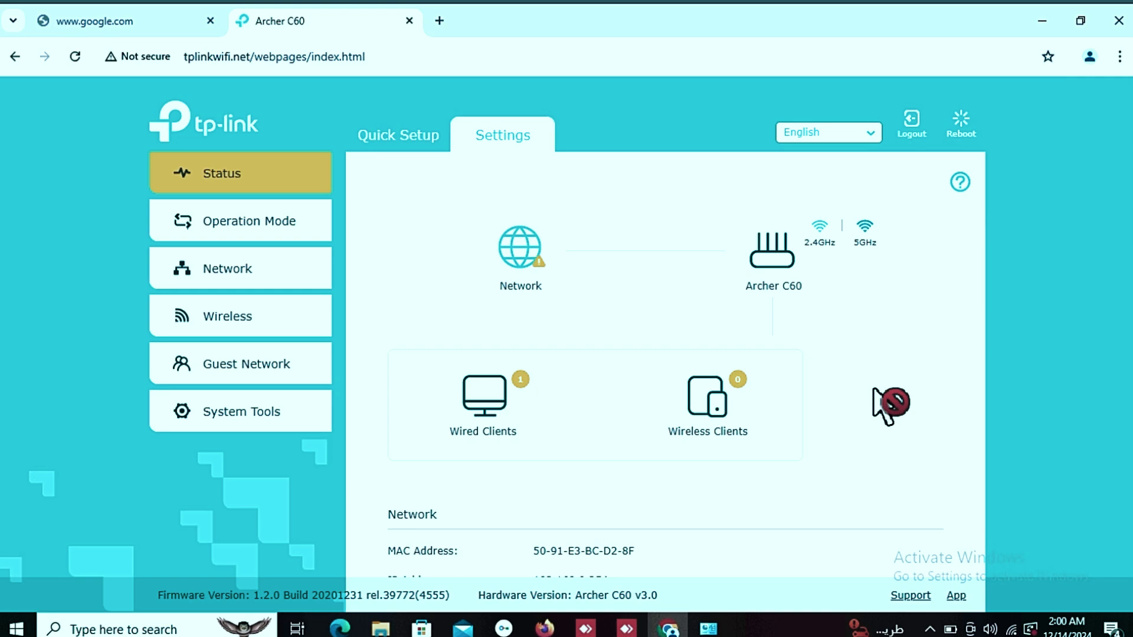
{"action": "scroll", "coordinate": [856, 404], "scroll_direction": "down", "scroll_amount": 3}
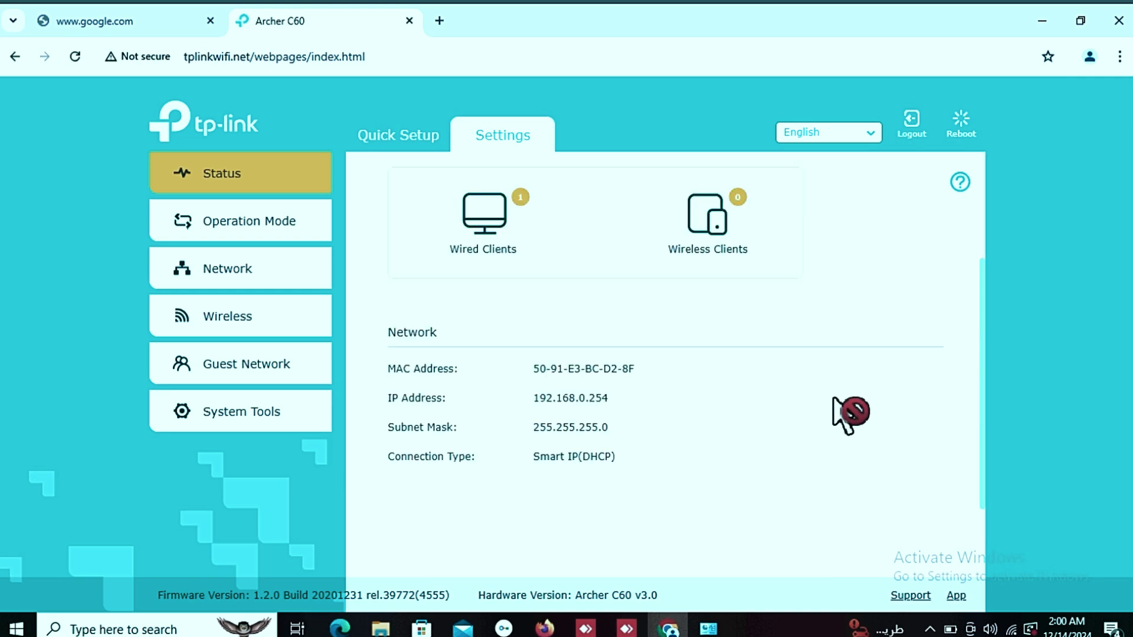
{"action": "scroll", "coordinate": [838, 413], "scroll_direction": "down", "scroll_amount": 2}
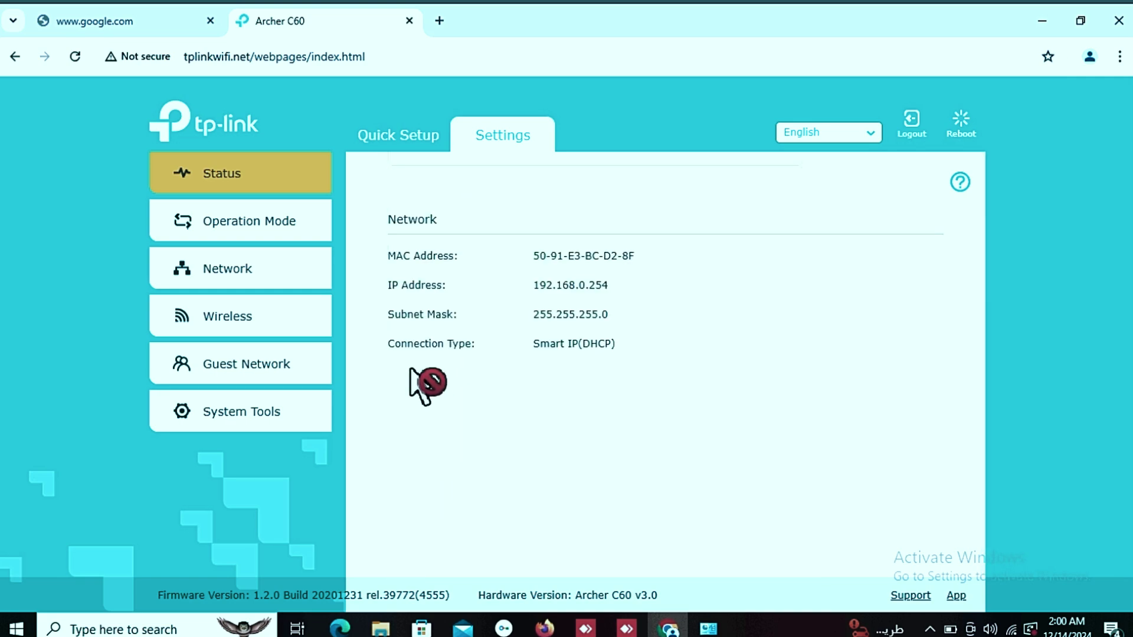
{"action": "left_click", "coordinate": [387, 342]}
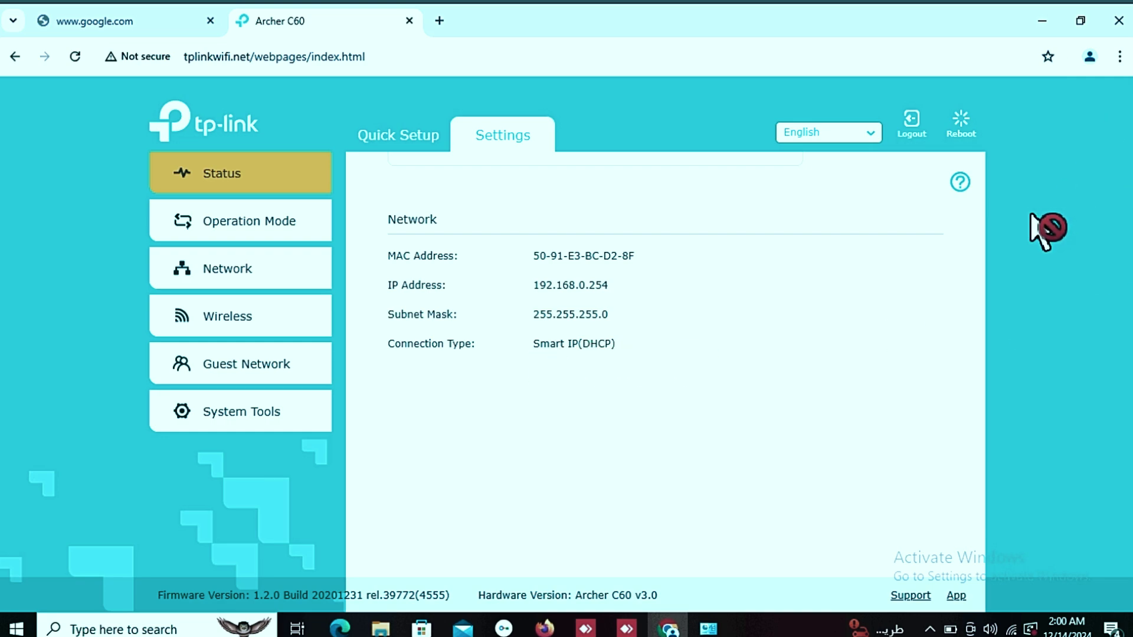
{"action": "left_click", "coordinate": [915, 134]}
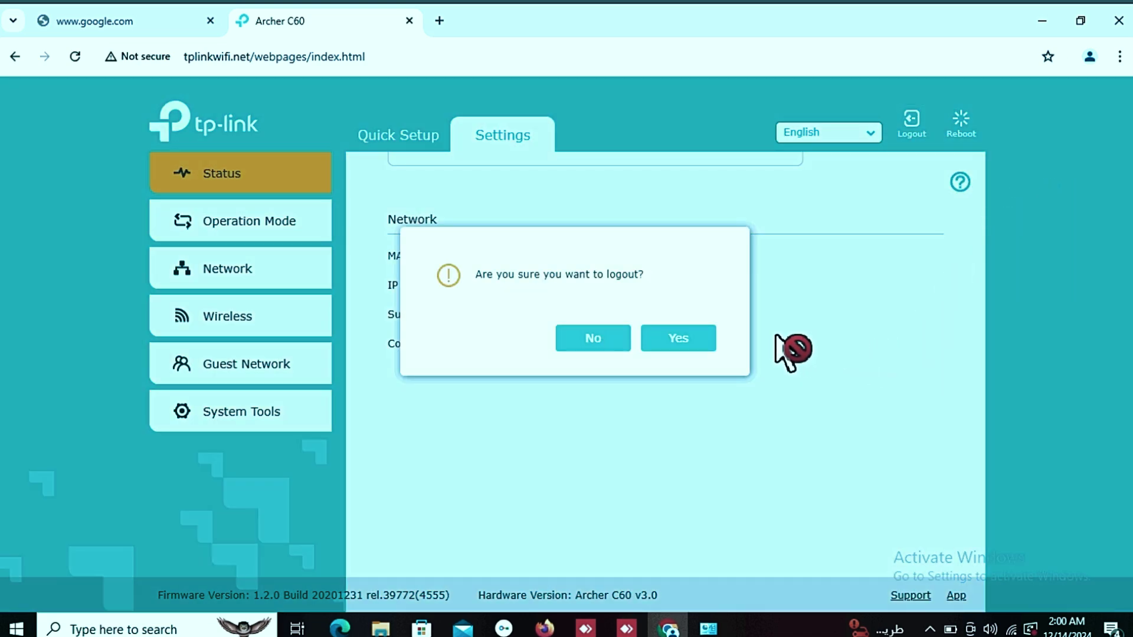
{"action": "left_click", "coordinate": [676, 338]}
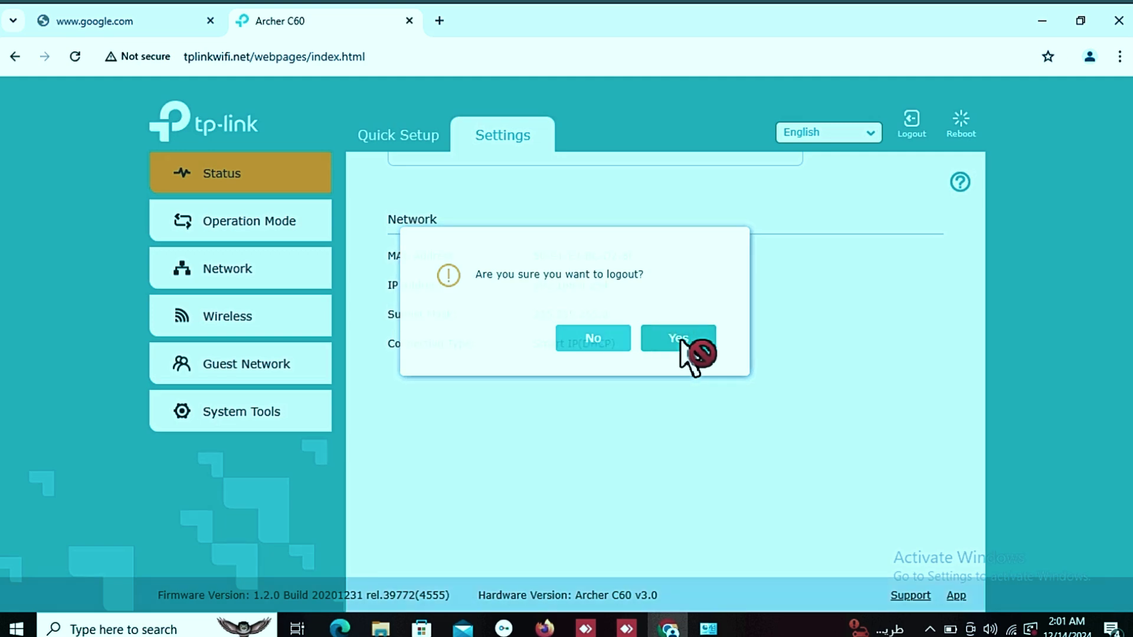